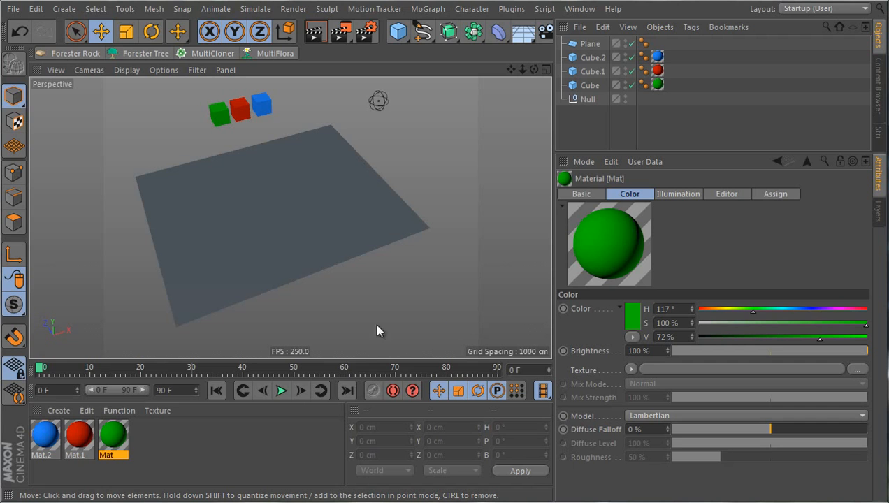
Move the Null to about X 1498 cm, Y 418 cm, Z -250 cm, beside the plane
click(304, 220)
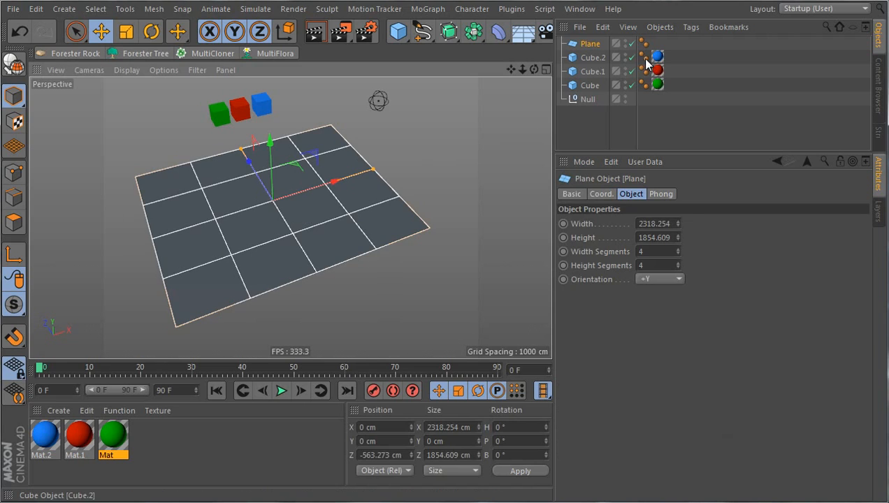
click(587, 99)
drag(411, 95, 389, 111)
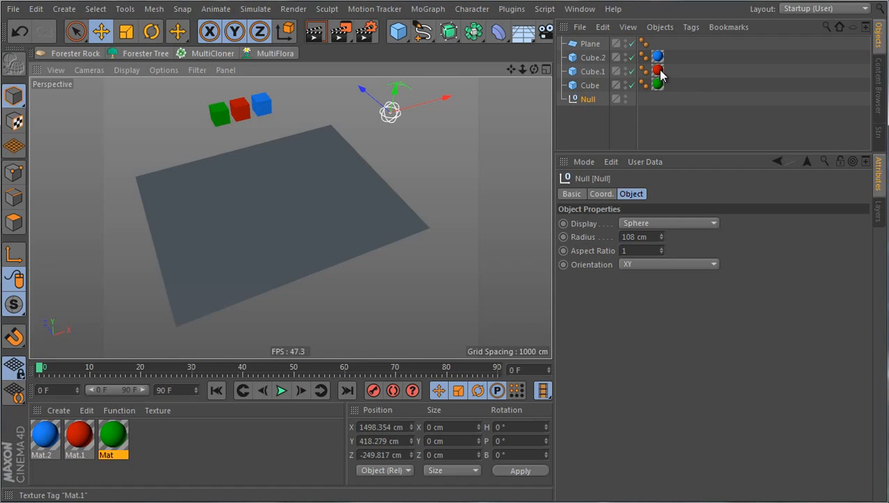
click(428, 287)
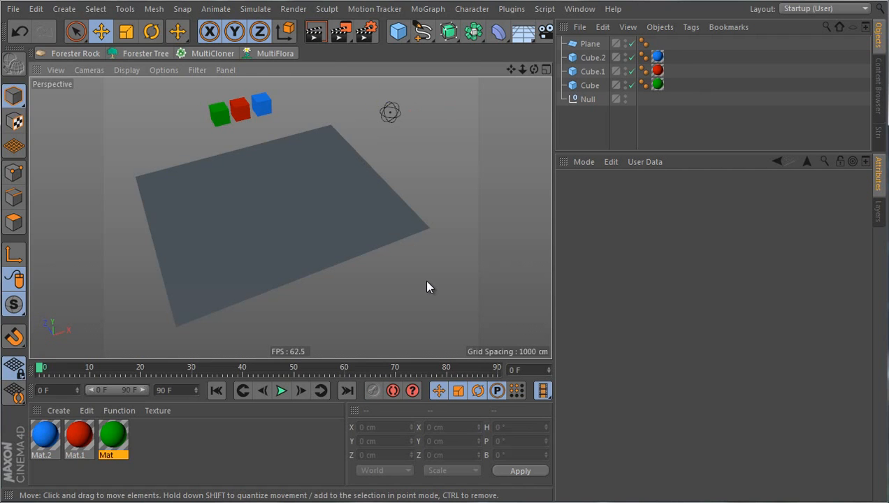
Add a MultiCloner object and make Cube.2, Cube.1 and Cube its children
click(226, 54)
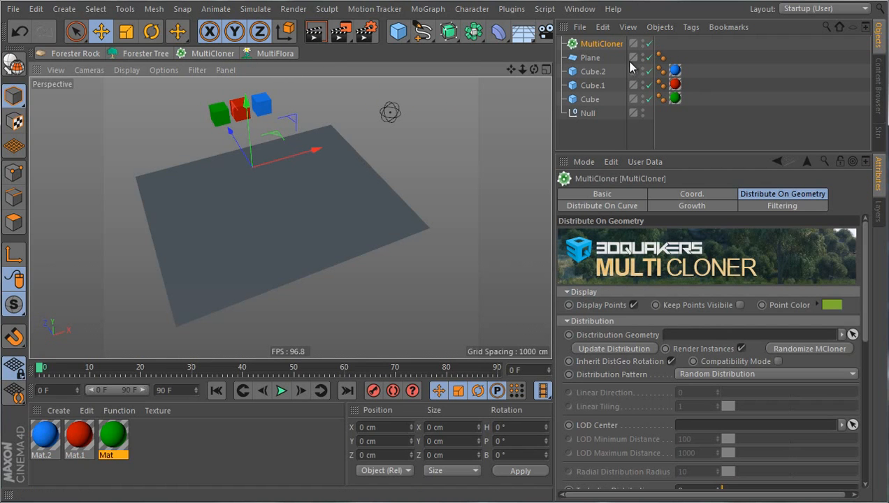
click(590, 71)
shift+click(588, 99)
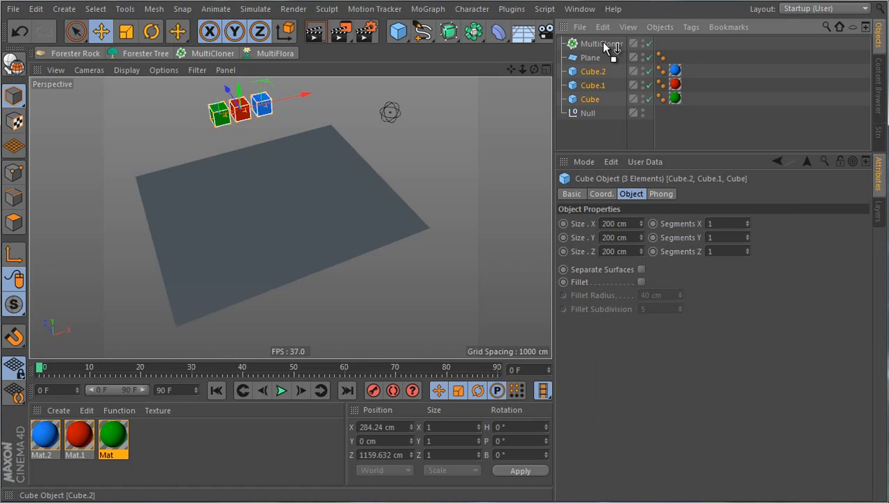
drag(603, 44, 599, 43)
click(597, 44)
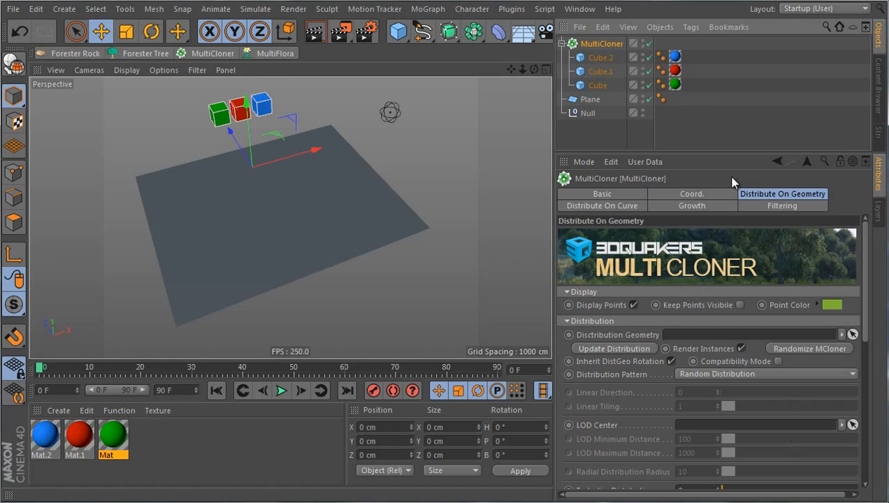
Use the Plane as the MultiCloner's distribution geometry and set the distribution pattern to Linear Distribution
drag(589, 100, 713, 335)
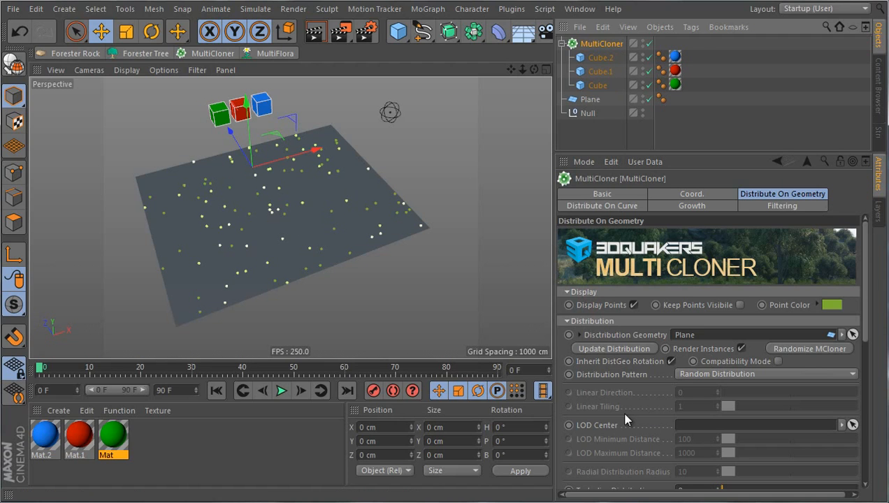
click(720, 374)
click(711, 394)
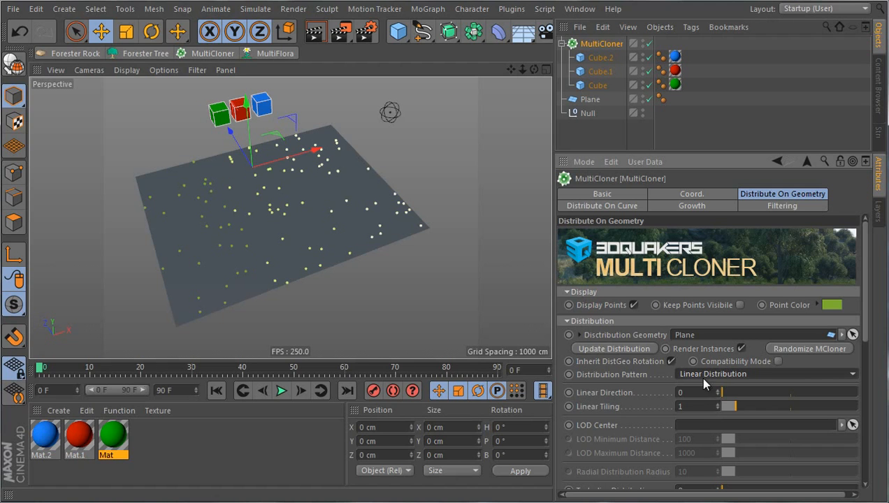
Set the MultiCloner's Clone Count to 1000
scroll(638, 419, down, 5)
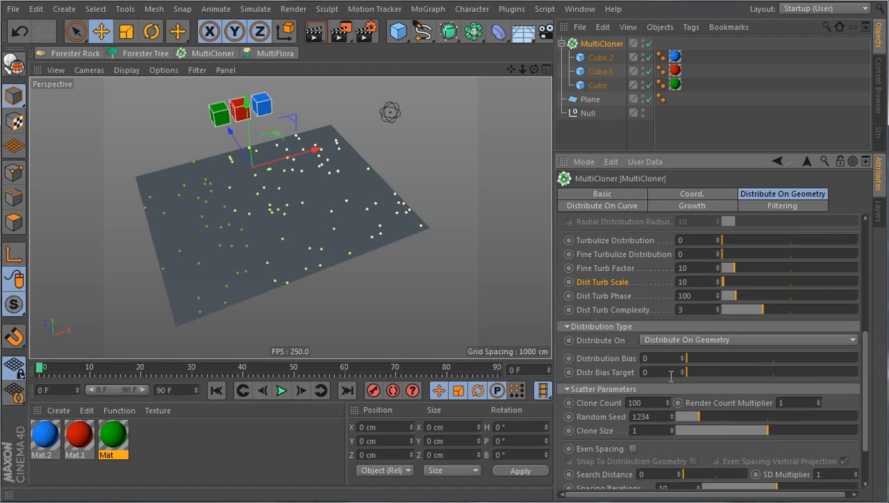
text(0)
key(Return)
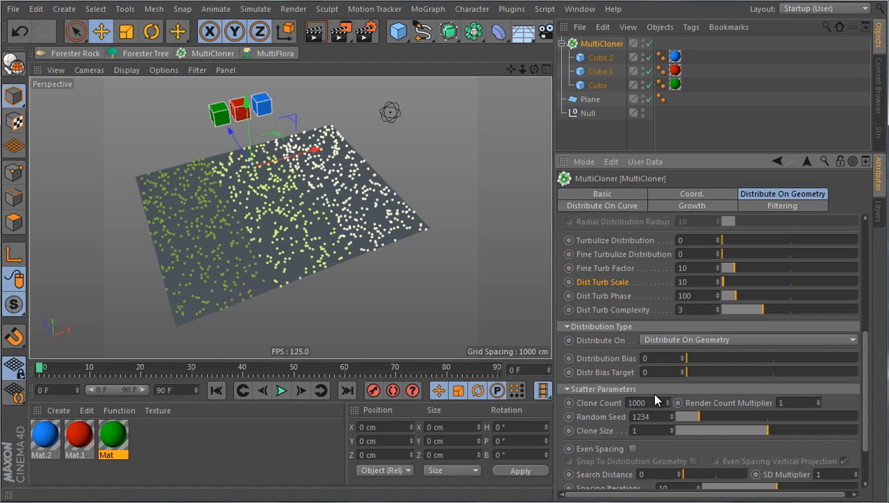
Change the MultiCloner's point color to a darker green with hue 84°, saturation 100% and value 53.061%
alt+drag(405, 318, 396, 266)
scroll(712, 321, up, 6)
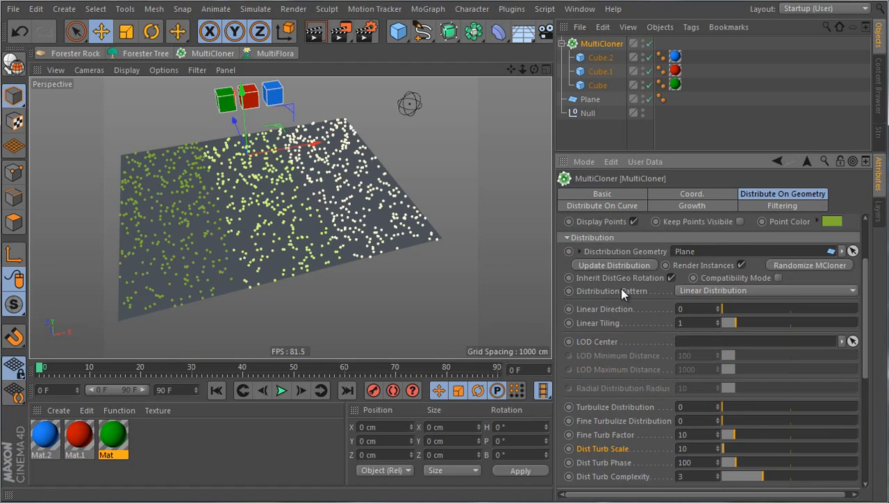
click(830, 307)
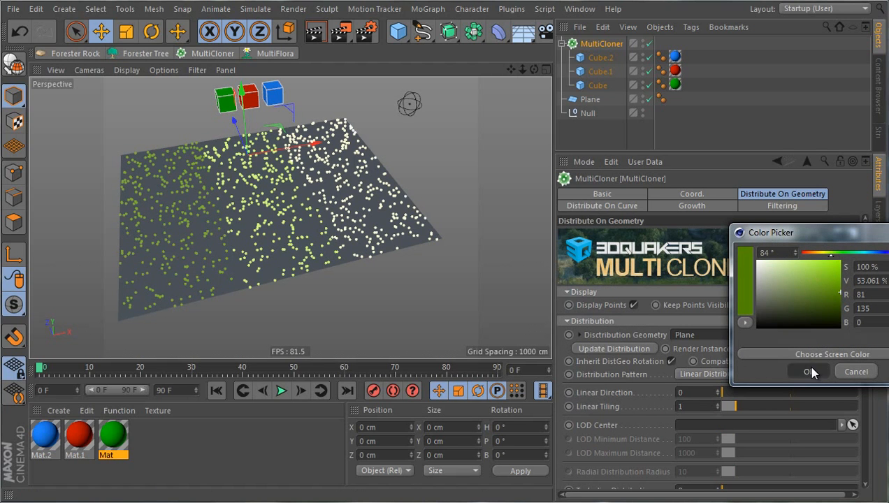
click(809, 370)
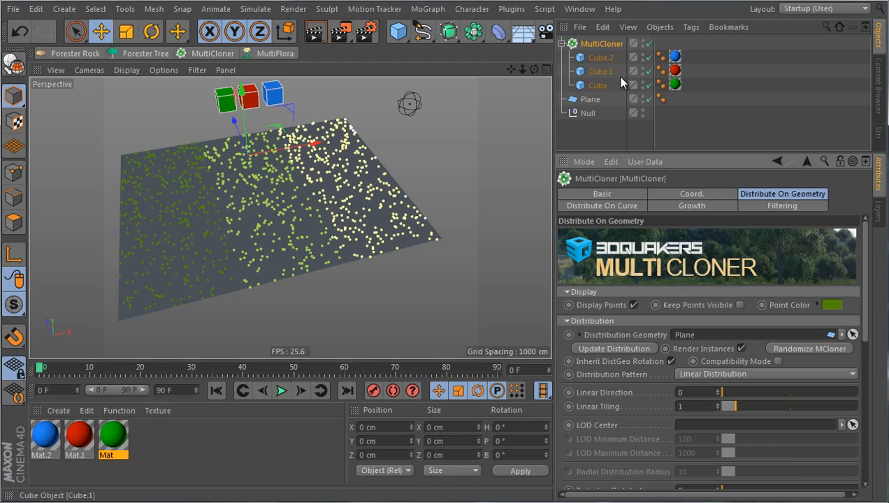
Duplicate the three cubes inside the MultiCloner and update its distribution
click(600, 60)
shift+click(598, 84)
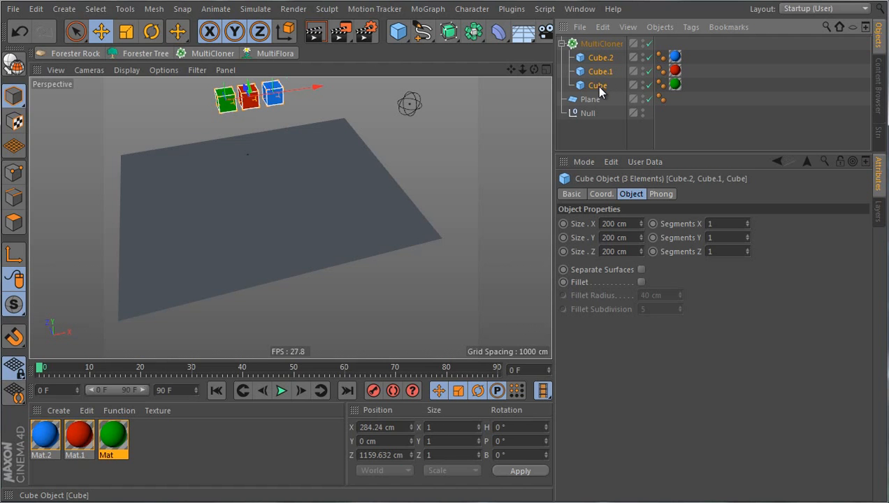
ctrl+drag(599, 56, 595, 52)
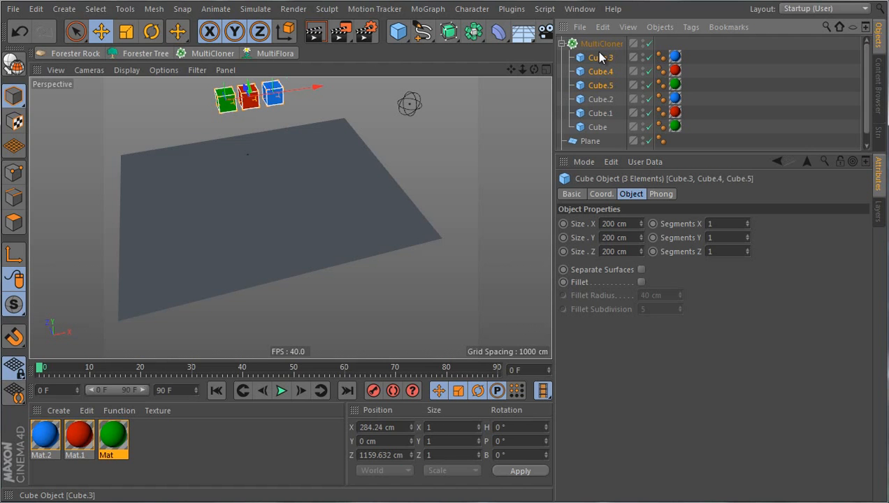
click(600, 44)
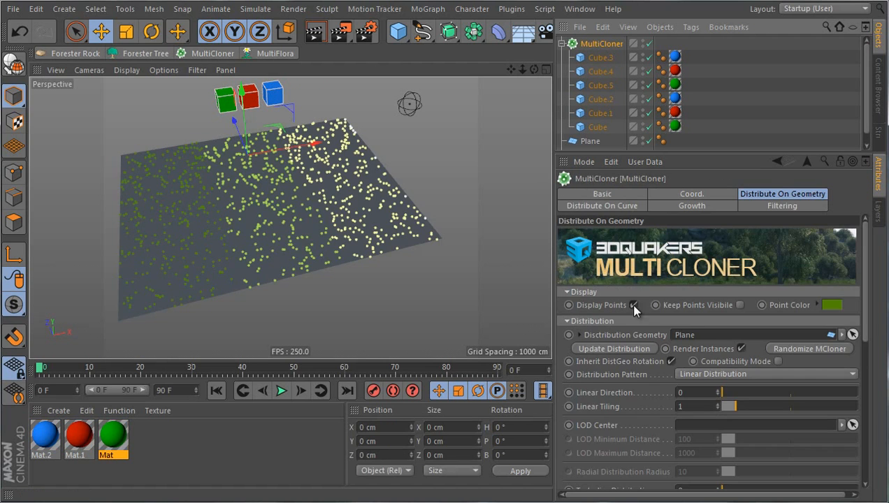
click(612, 347)
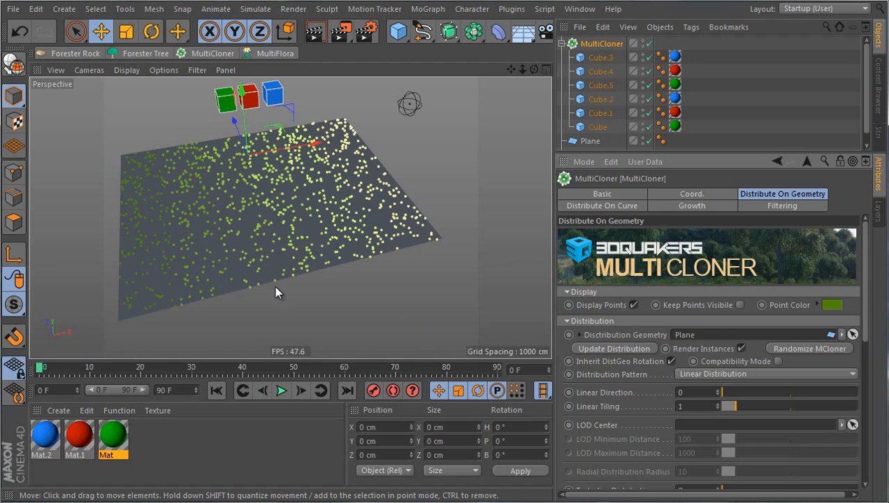
alt+drag(380, 253, 367, 253)
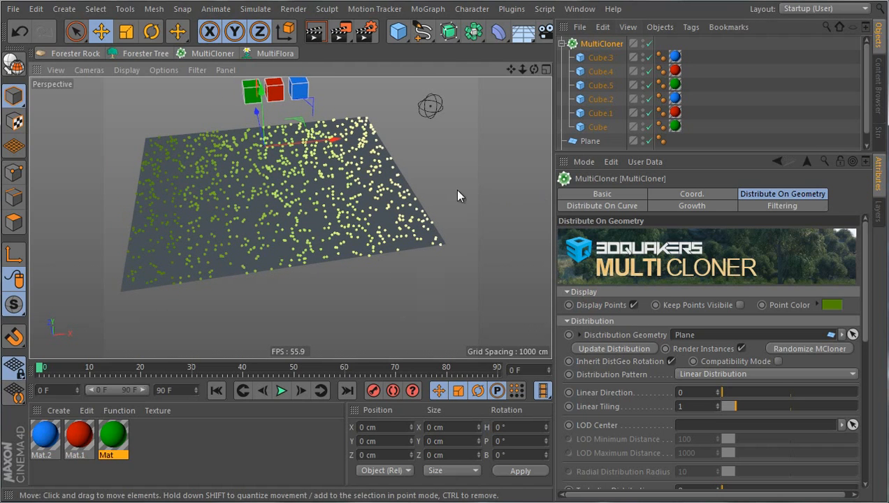
Raise the MultiCloner's Clone Count to 10000
scroll(628, 418, down, 5)
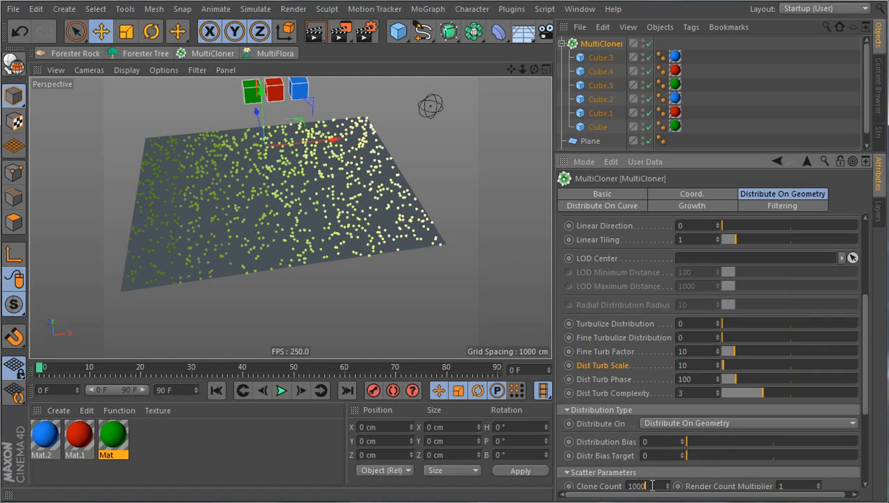
text(0)
key(Return)
alt+drag(426, 159, 411, 203)
Change the MultiCloner's point color to a dark orange with a hue of 25°
scroll(587, 292, up, 5)
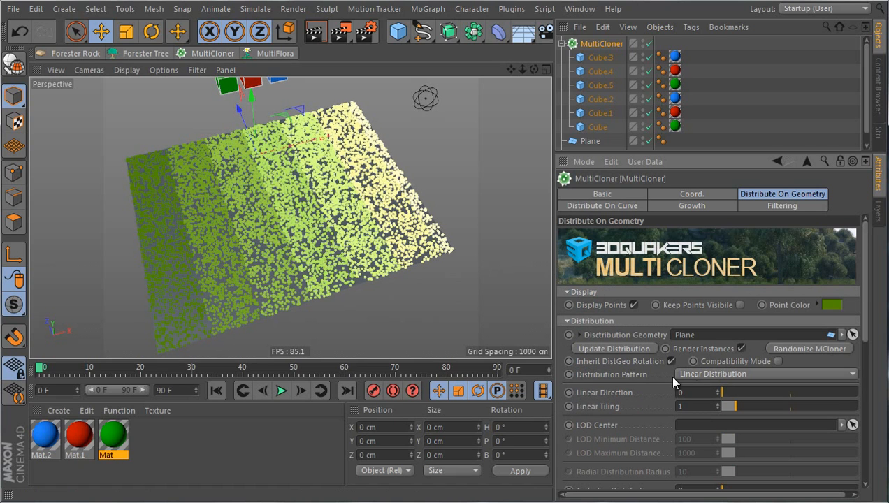
click(838, 306)
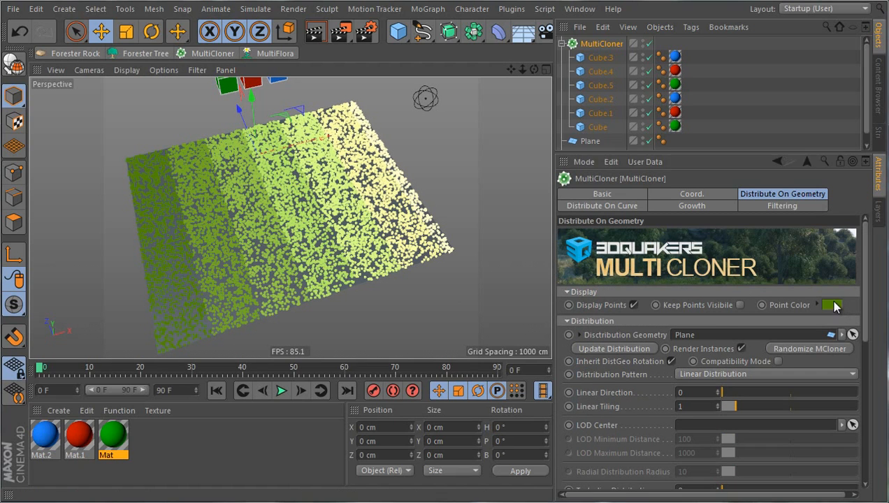
drag(818, 253, 812, 250)
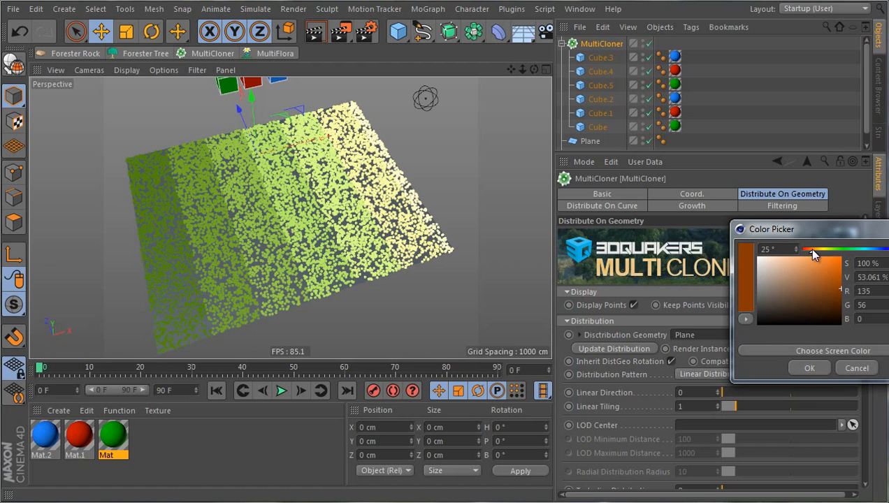
click(805, 372)
Set Turbulize Distribution to 0.41 and Dist Turb Scale to 361.11, and render the scene
scroll(629, 435, down, 3)
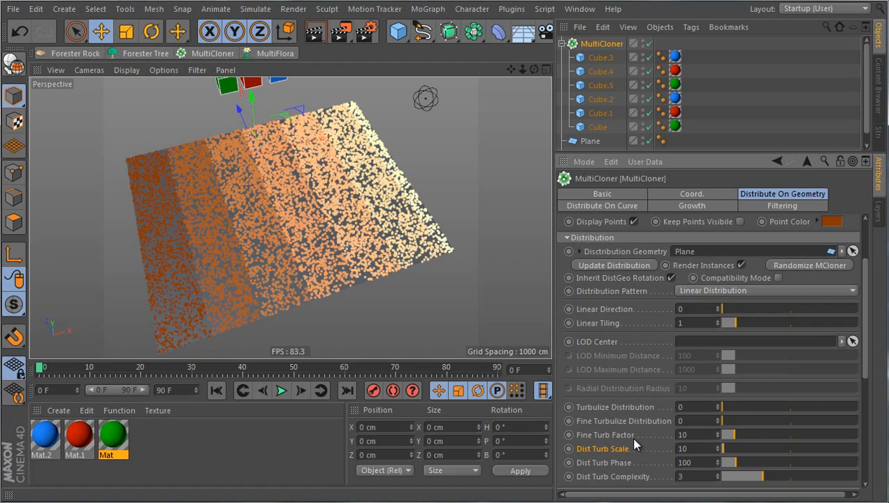
drag(730, 412, 778, 405)
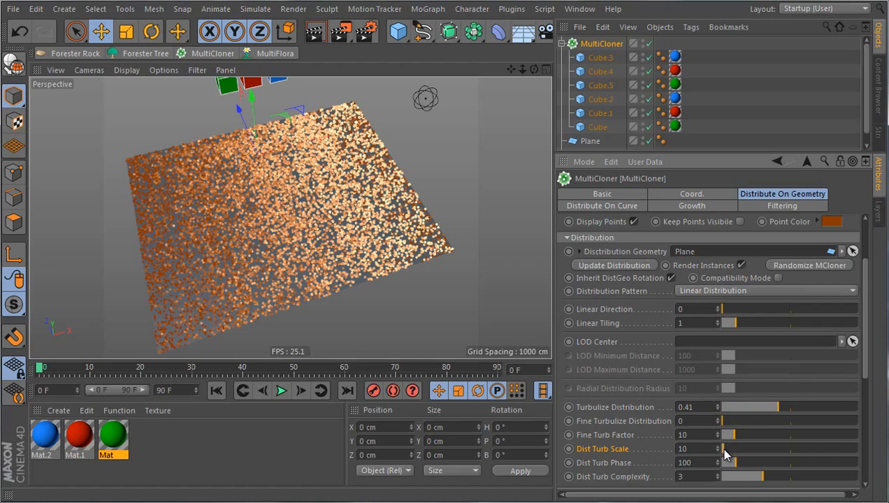
drag(724, 450, 772, 437)
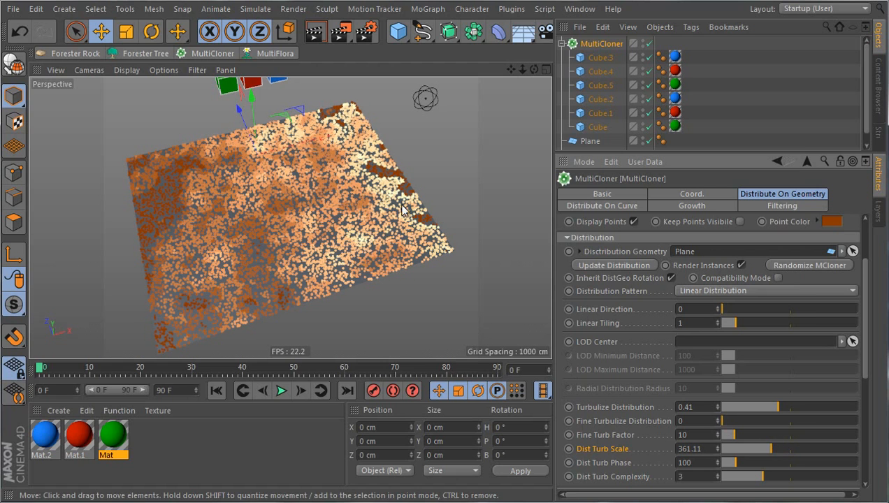
click(343, 38)
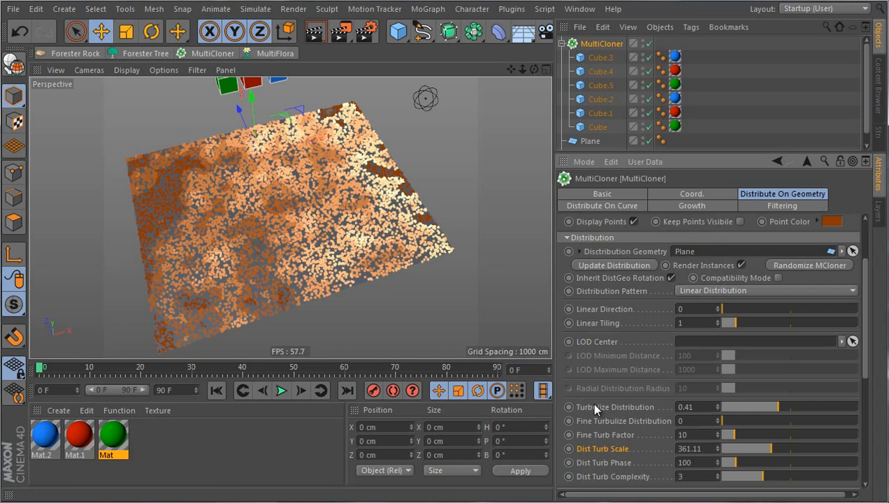
Reduce the MultiCloner's Clone Size to 0.11 and render the scene again
scroll(602, 423, down, 5)
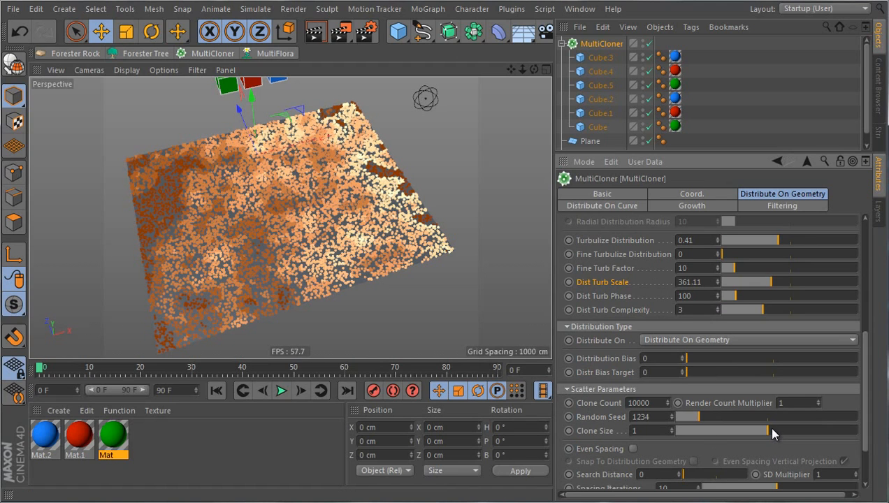
drag(772, 433, 682, 428)
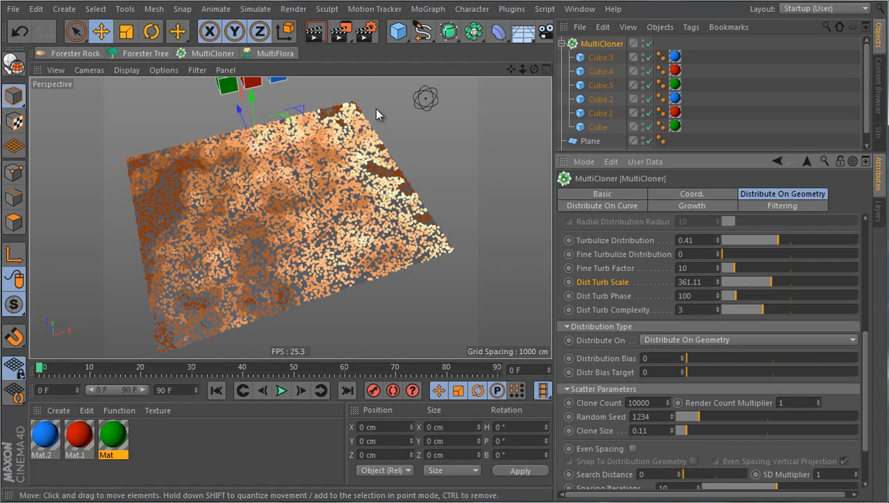
click(342, 35)
Switch the MultiCloner's distribution pattern to Level Of Detail
scroll(657, 288, up, 5)
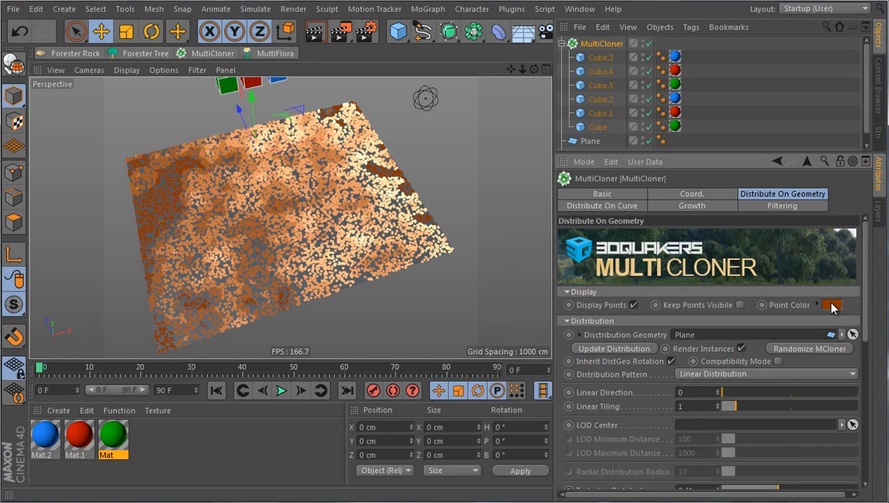
scroll(633, 392, down, 3)
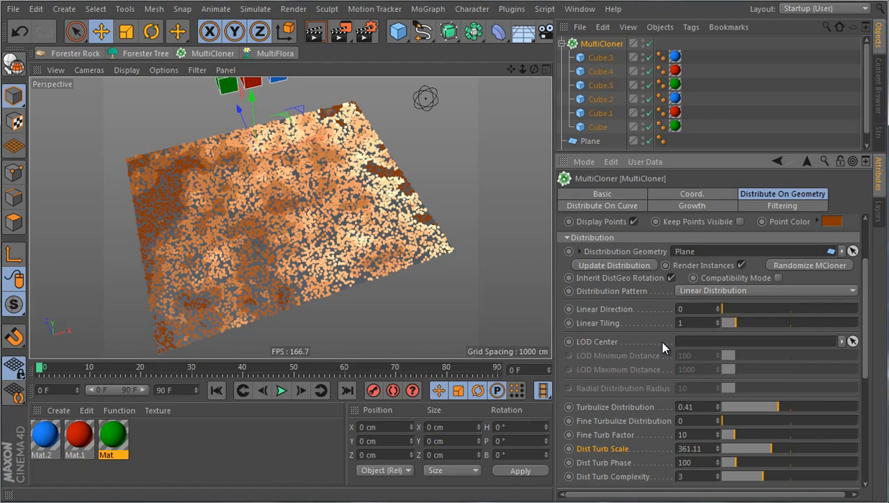
click(695, 292)
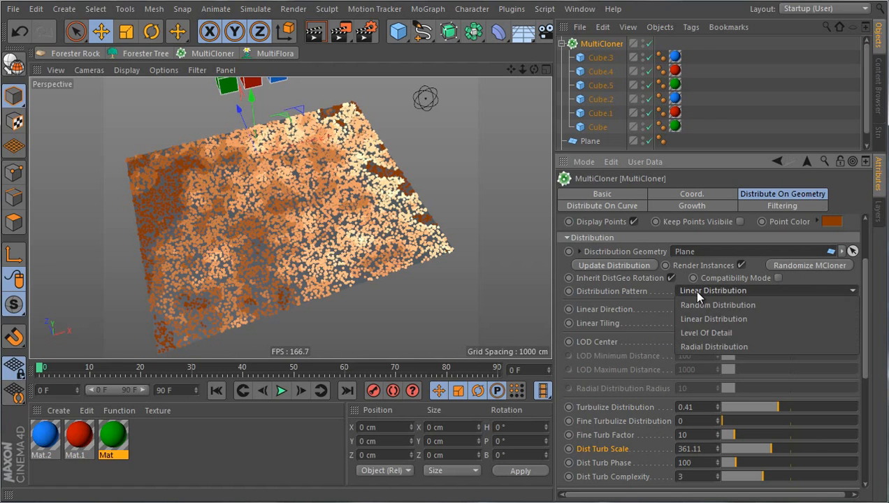
click(704, 335)
Lower the MultiCloner's Clone Count to 1000 for the Level Of Detail distribution
scroll(628, 375, up, 3)
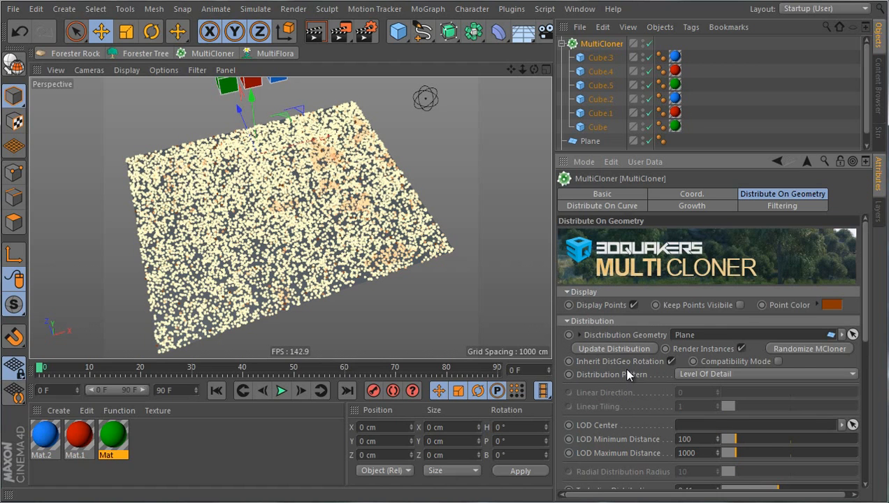
scroll(628, 375, down, 3)
scroll(629, 374, up, 3)
scroll(618, 419, down, 3)
scroll(618, 419, down, 3)
double_click(652, 402)
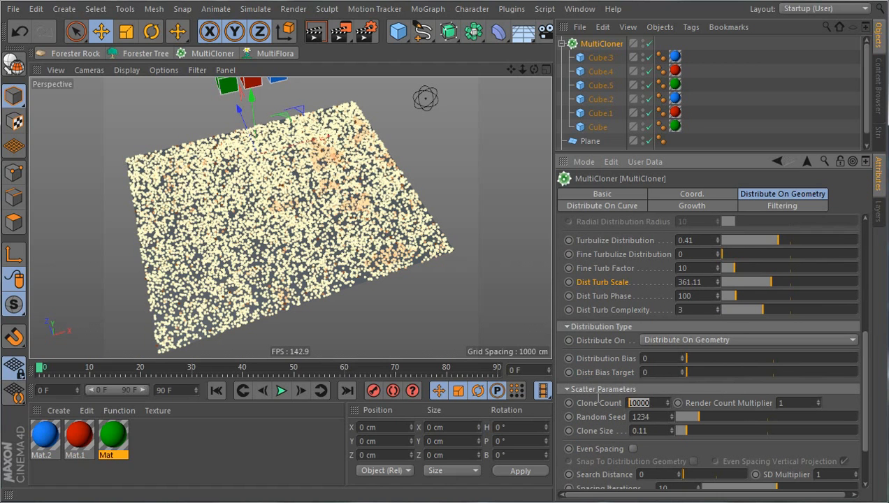
text(1000)
key(Return)
Delete the three duplicate cubes Cube.3, Cube.4 and Cube.5 from the MultiCloner
shift+click(598, 86)
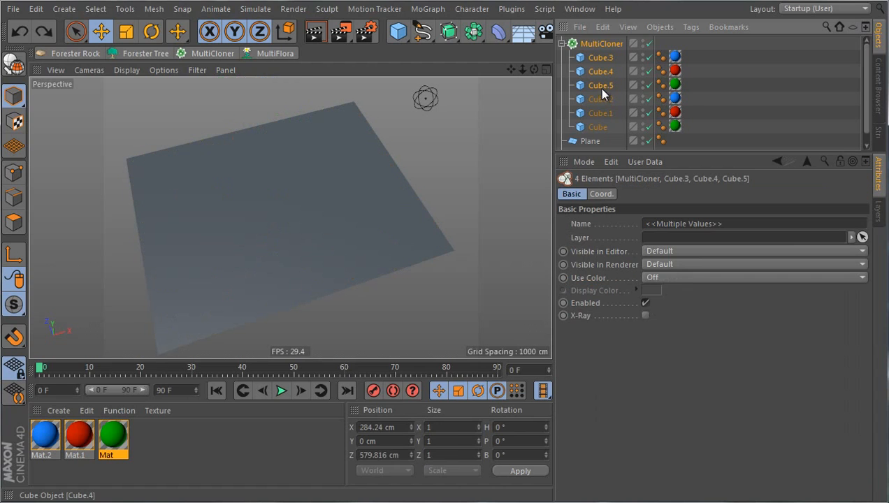
click(599, 85)
shift+click(599, 62)
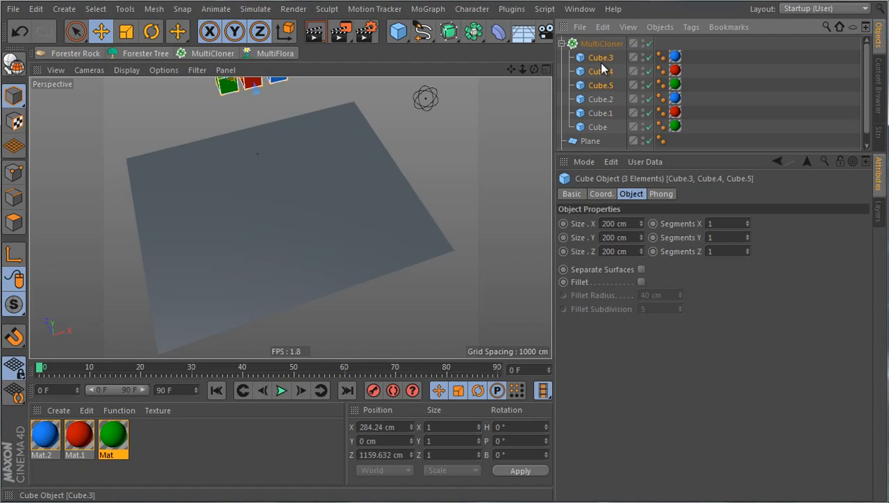
key(Delete)
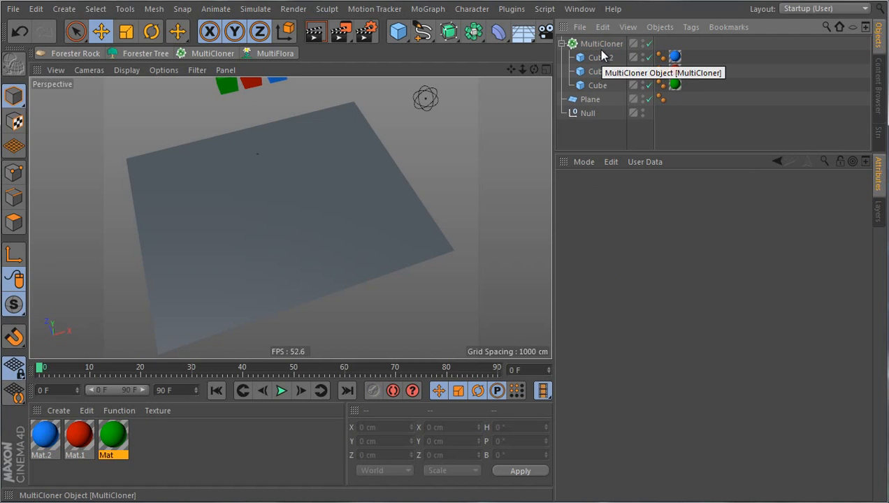
Assign the Null object as the MultiCloner's LOD Center
click(599, 45)
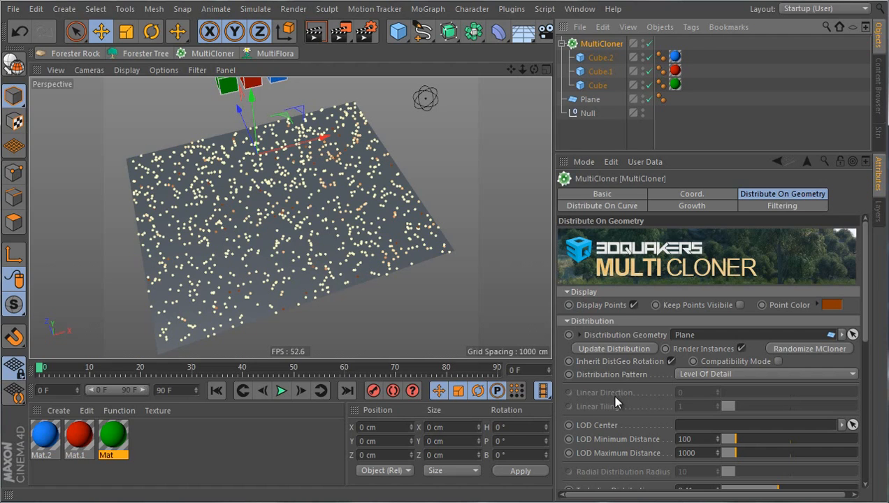
drag(587, 114, 704, 431)
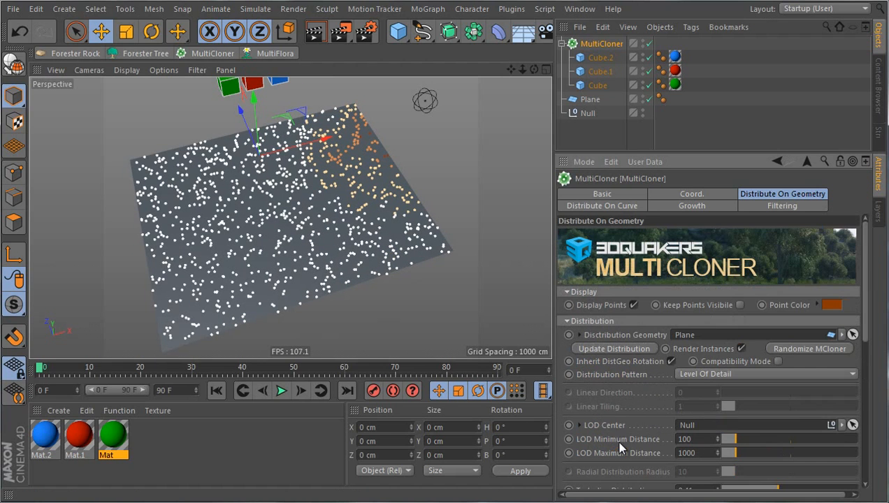
Turn off Display Points for the MultiCloner and lock its attributes in view, with nothing selected in the scene
click(634, 305)
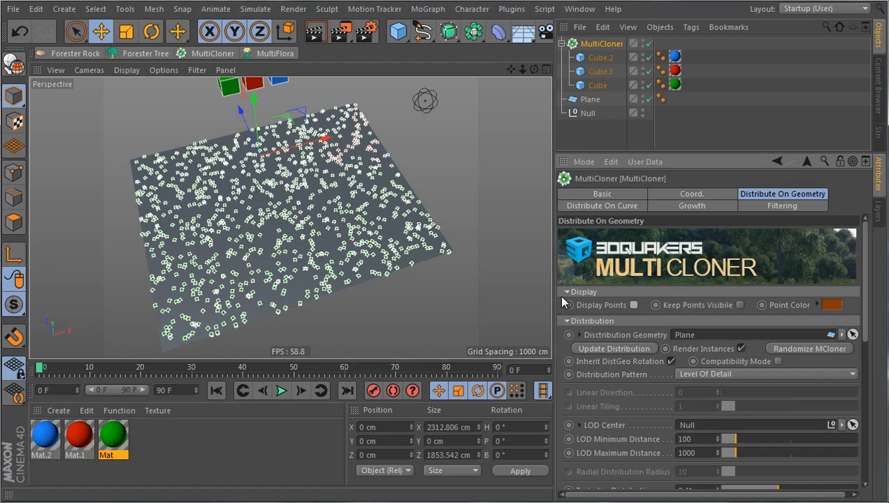
click(841, 161)
click(501, 166)
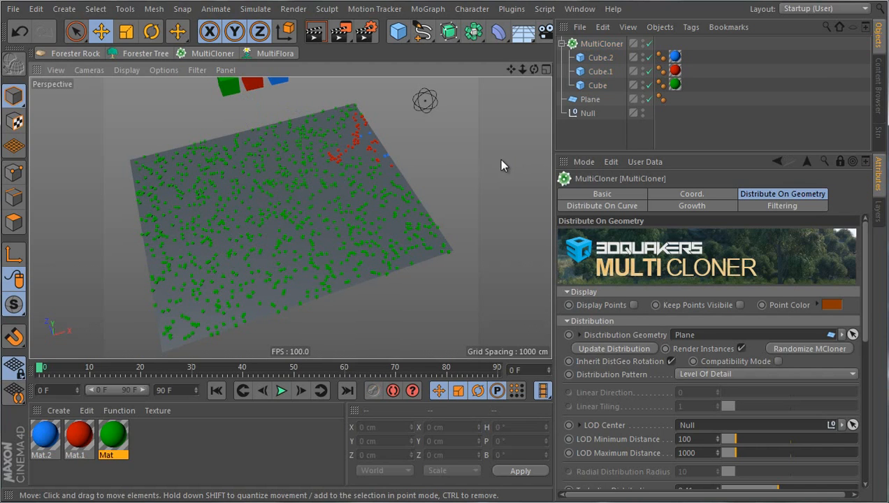
Set the MultiCloner's Turbulize Distribution to 0 and Dist Turb Scale to 10
scroll(622, 394, down, 3)
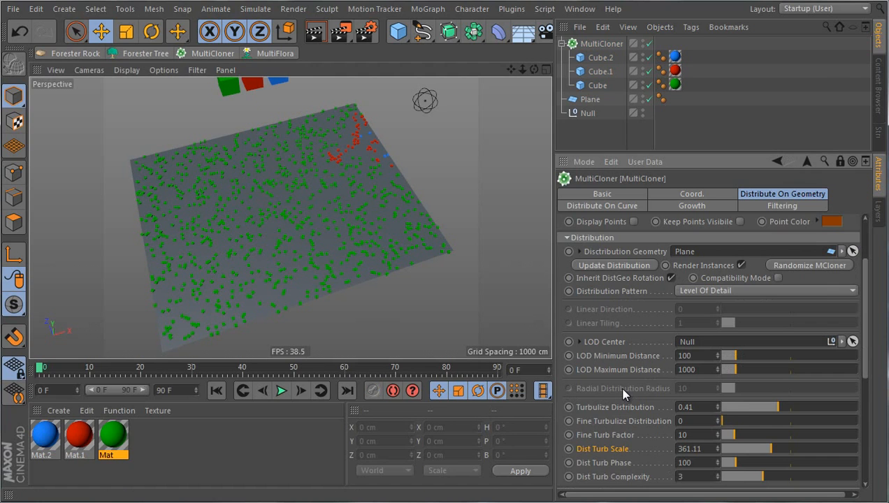
drag(724, 408, 718, 409)
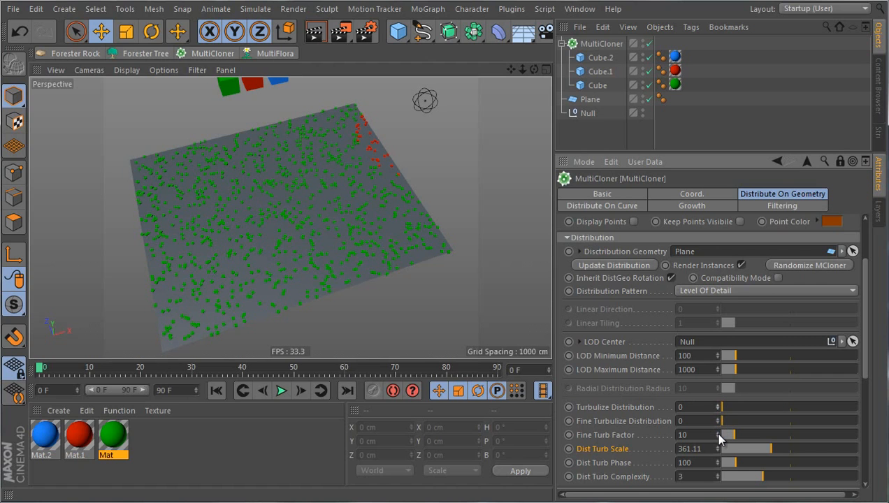
drag(722, 453, 719, 454)
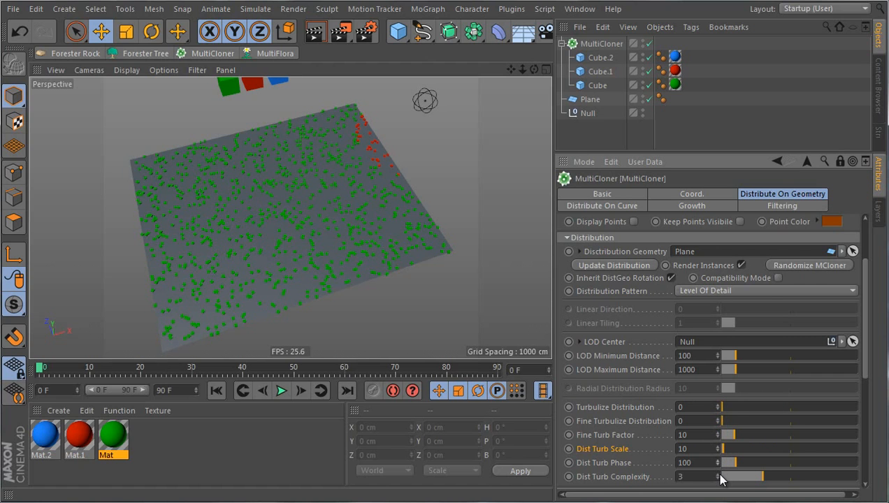
Move the Null over the plane to about X -333 cm, Y 125 cm, Z -640 cm
click(439, 102)
mouse_move(456, 98)
mouse_down()
mouse_move(306, 120)
mouse_move(278, 101)
mouse_move(265, 111)
mouse_move(274, 140)
mouse_up()
alt+drag(298, 175, 319, 152)
drag(249, 144, 256, 190)
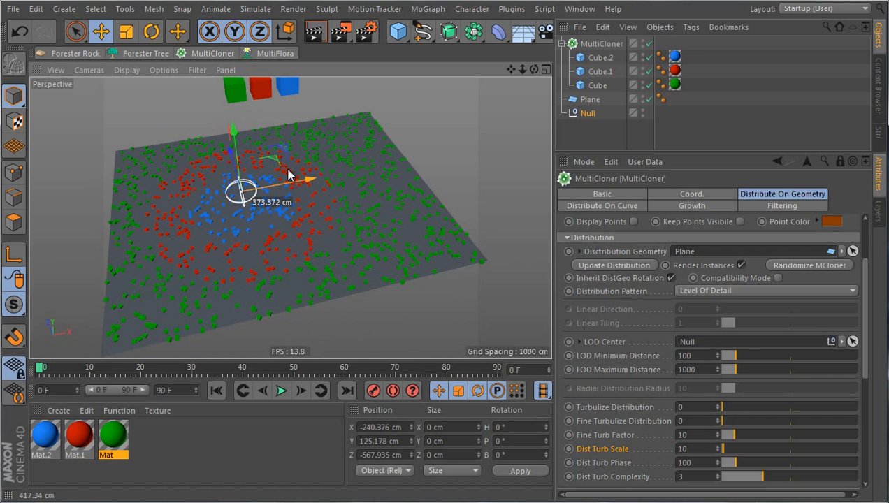
mouse_move(230, 155)
mouse_down()
mouse_move(222, 140)
mouse_move(216, 155)
mouse_move(266, 170)
mouse_move(263, 188)
mouse_move(277, 184)
mouse_up()
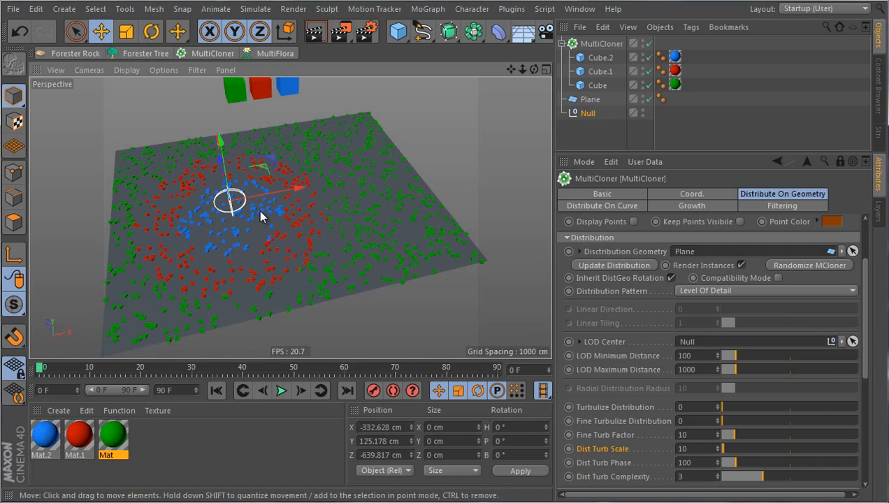
Inspect the cubes around the Null up close and move it along X to about 70 cm
scroll(227, 197, up, 3)
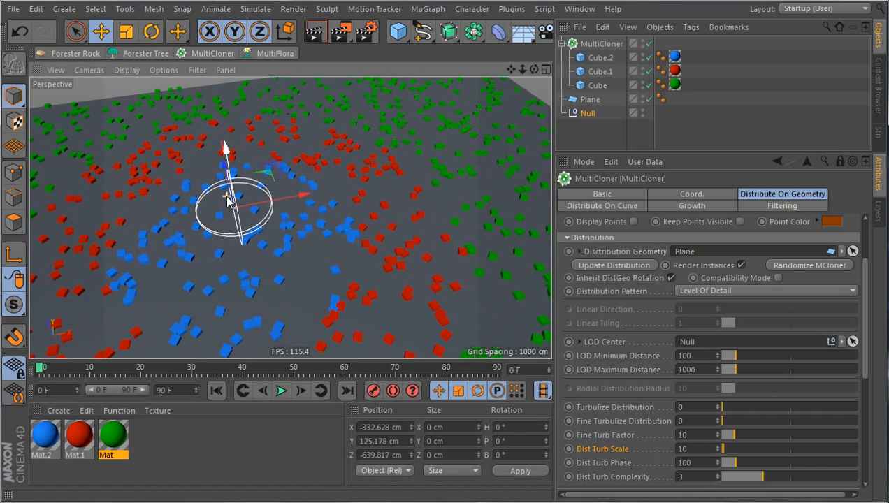
alt+drag(267, 245, 292, 265)
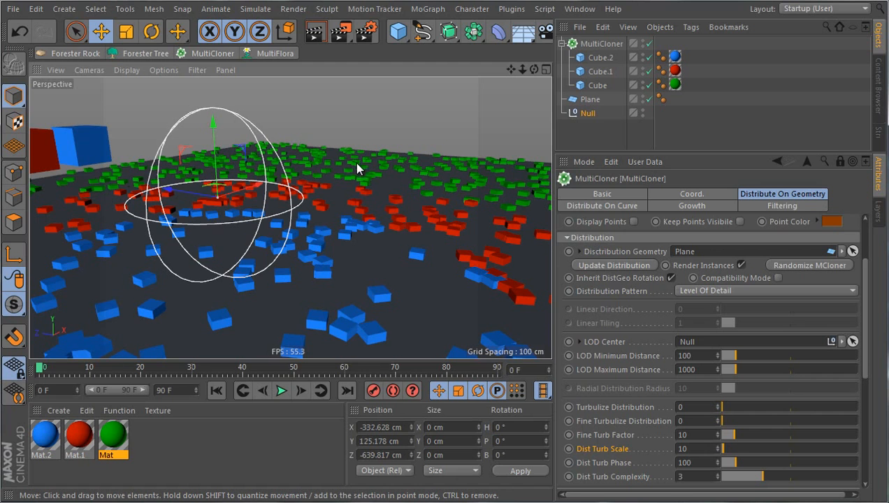
scroll(327, 190, down, 6)
alt+drag(324, 225, 299, 188)
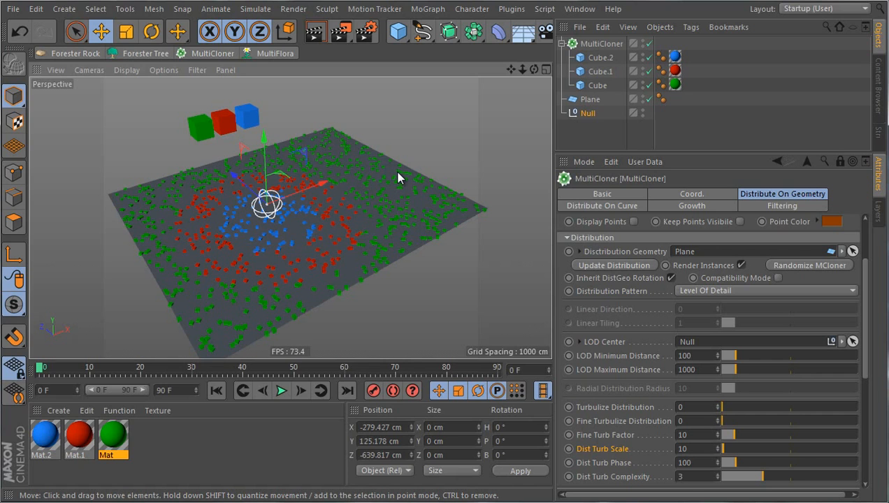
drag(318, 184, 360, 172)
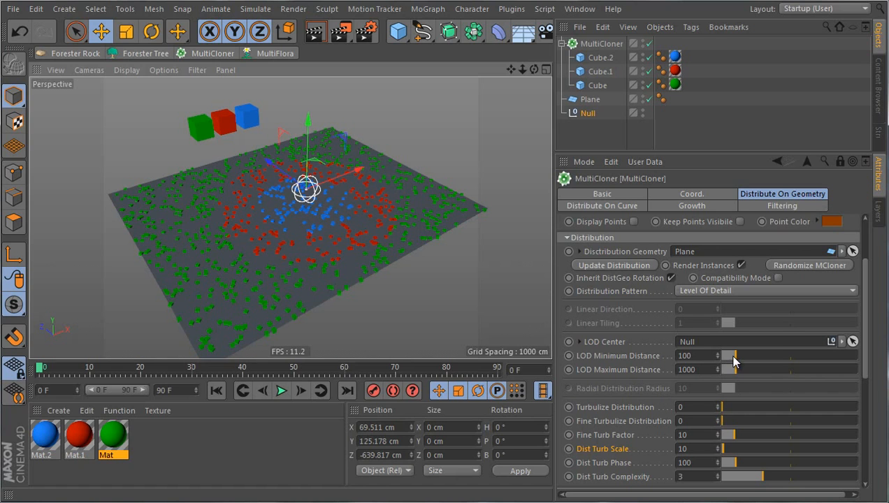
Try an LOD Minimum Distance of 0 and an adjusted LOD Maximum Distance, and undo the changes
drag(734, 356, 713, 355)
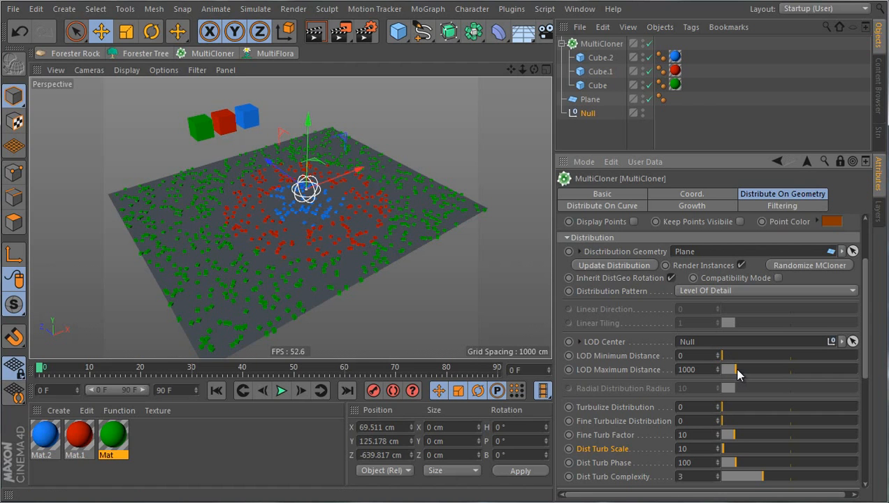
mouse_move(737, 371)
mouse_down()
mouse_move(761, 371)
mouse_move(728, 370)
mouse_move(746, 370)
mouse_move(724, 355)
mouse_move(738, 360)
mouse_up()
key(ctrl+z)
Set Turbulize Distribution to 0.37 and raise the Clone Count to 10000
drag(726, 409, 775, 401)
scroll(622, 427, down, 4)
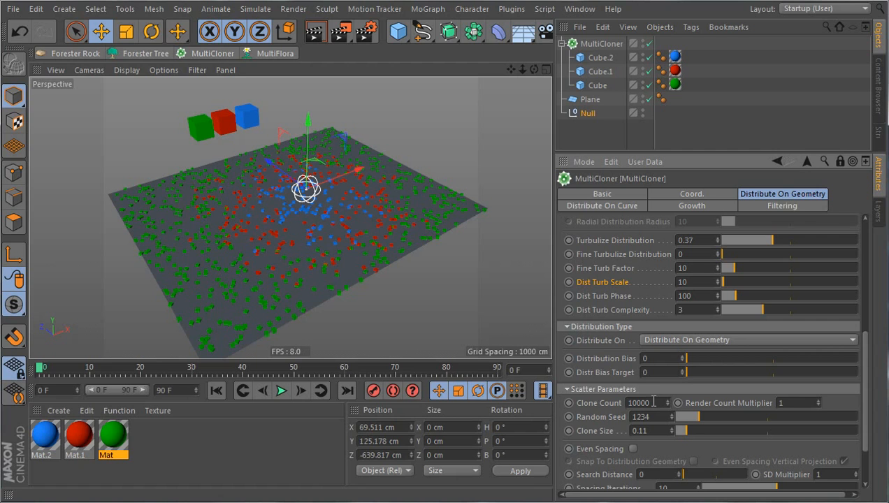
scroll(636, 278, up, 2)
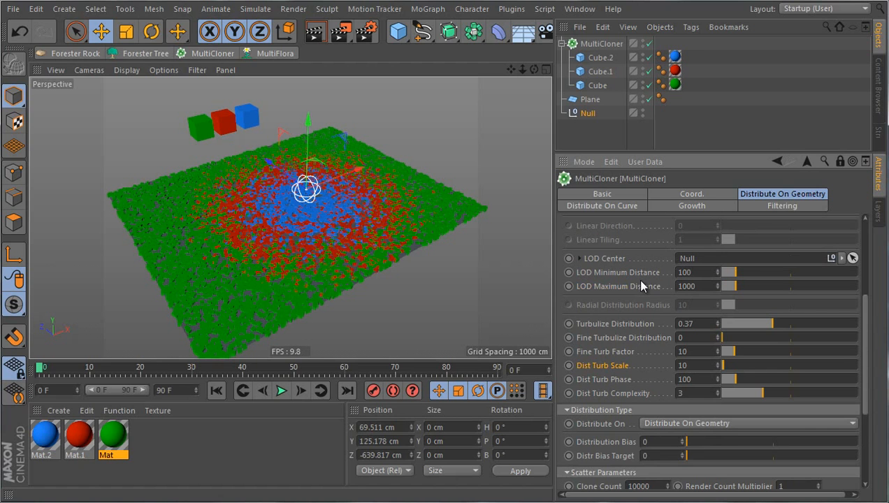
Set the MultiCloner's Dist Turb Scale to 250
scroll(638, 338, up, 2)
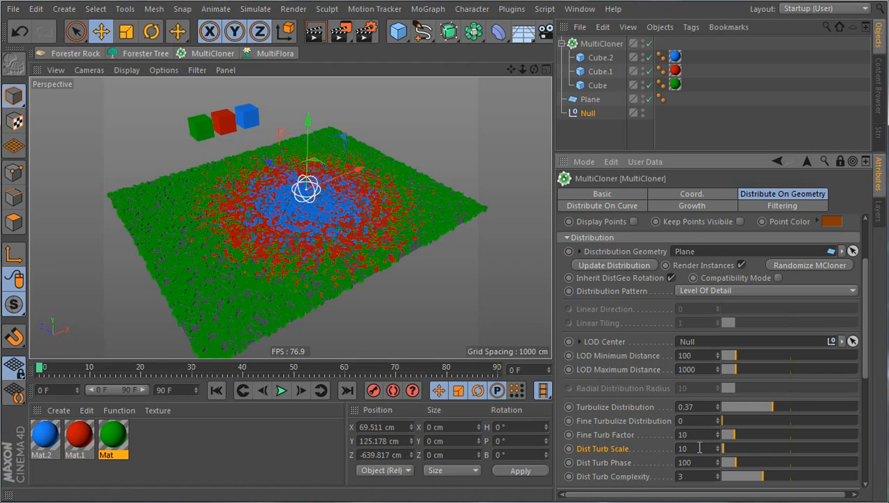
key(BackSpace)
key(BackSpace)
text(250)
key(Return)
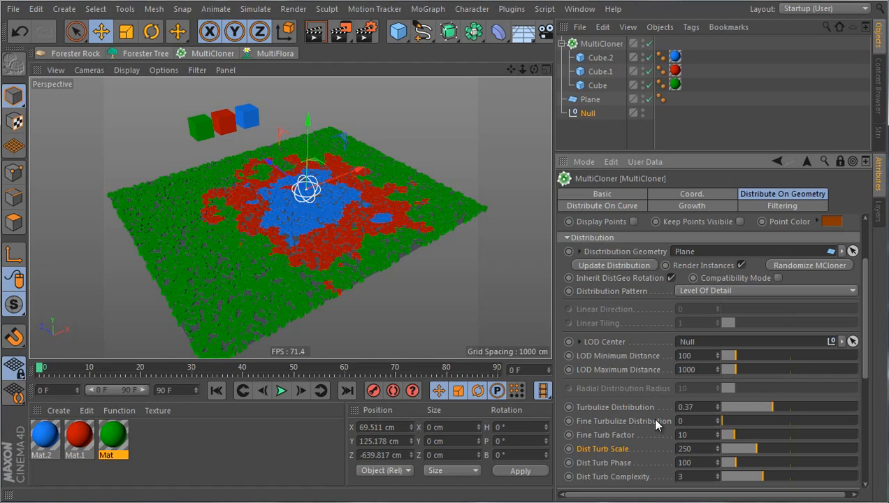
Move the Null along X to about 380 cm to shift the level-of-detail zones
scroll(396, 208, up, 3)
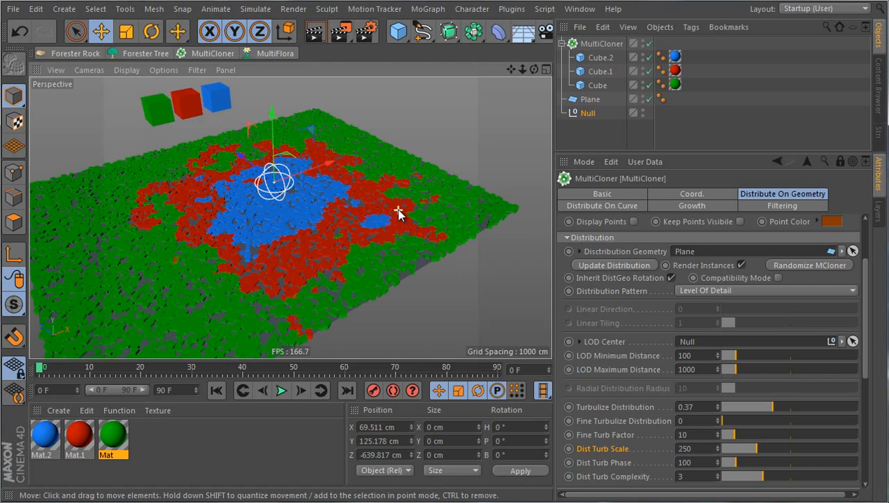
drag(361, 160, 362, 193)
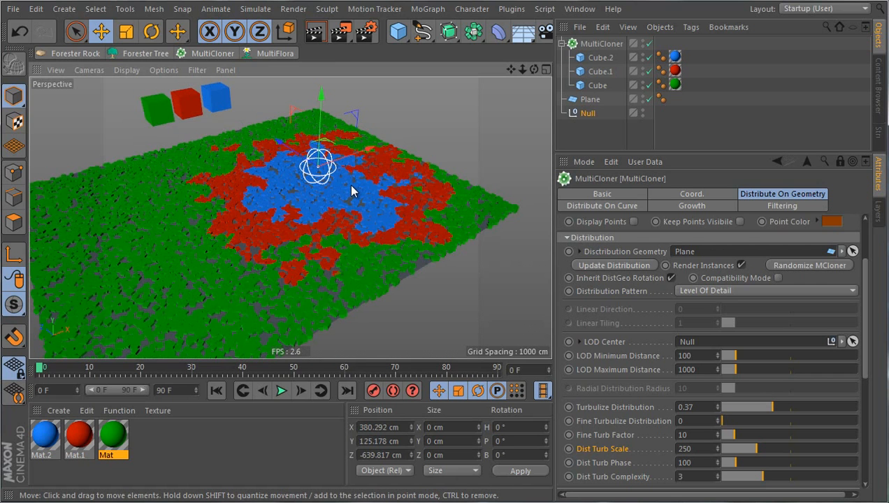
Turn on Display Points and Keep Points Visible for the MultiCloner
scroll(611, 325, up, 3)
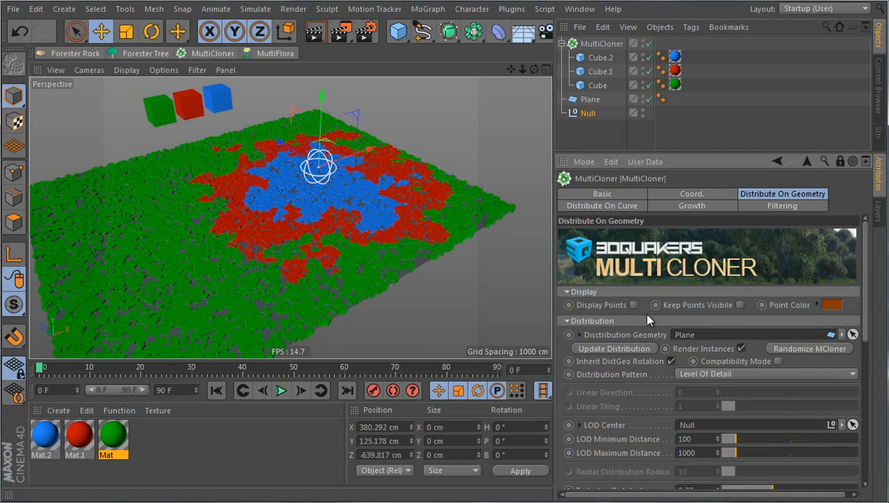
click(633, 304)
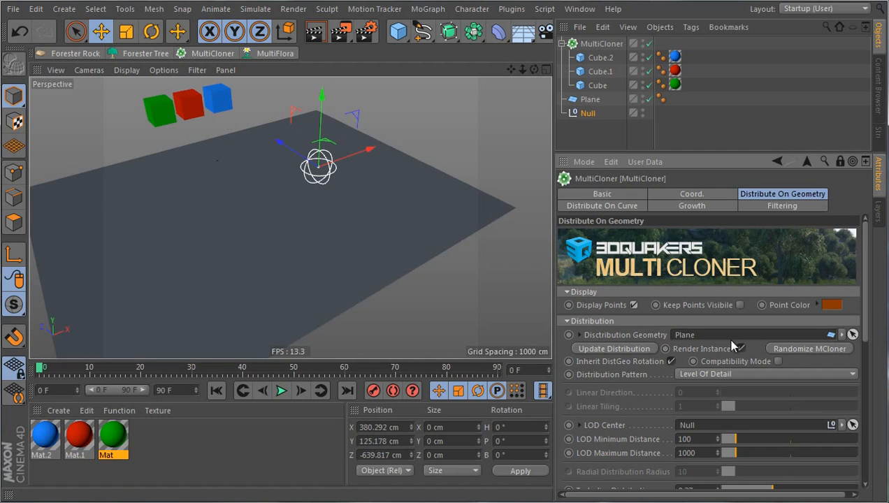
click(739, 304)
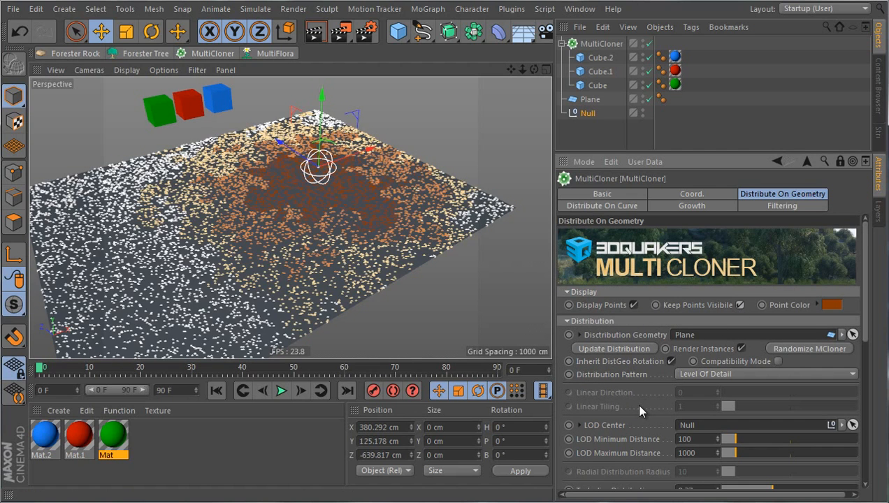
Move the Null to about X 251 cm and Z -617 cm to shift the point colors
scroll(639, 409, down, 3)
drag(364, 151, 381, 201)
scroll(350, 179, down, 3)
mouse_move(281, 170)
mouse_down()
mouse_move(234, 163)
mouse_move(278, 170)
mouse_up()
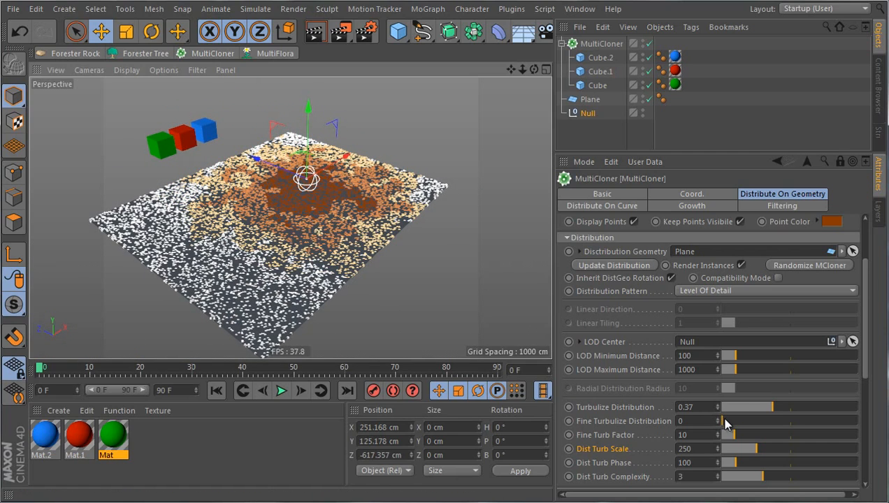
Set Fine Turbulize Distribution to 0.42 and move the Null along X to about -102 cm
drag(726, 423, 782, 412)
drag(338, 166, 287, 183)
alt+drag(365, 237, 332, 196)
scroll(369, 177, up, 3)
scroll(328, 226, down, 5)
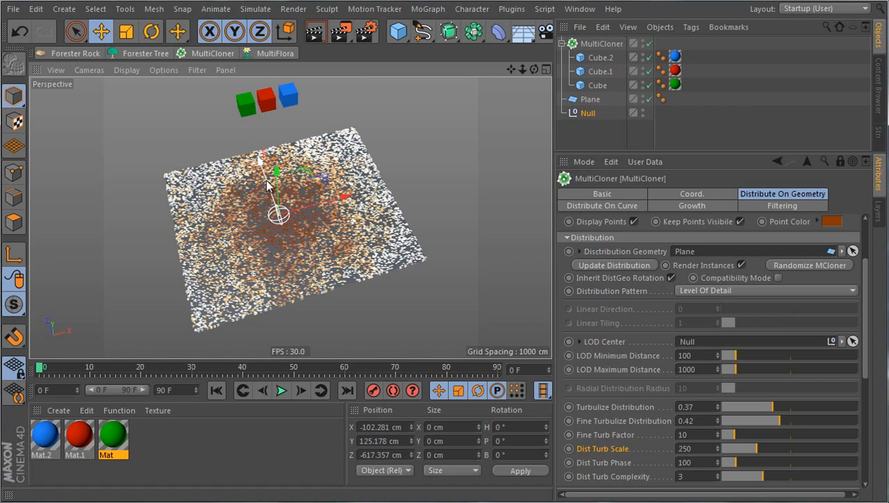
Move the Null to about X 348 cm and Z -629 cm
drag(261, 178, 253, 151)
drag(320, 175, 402, 143)
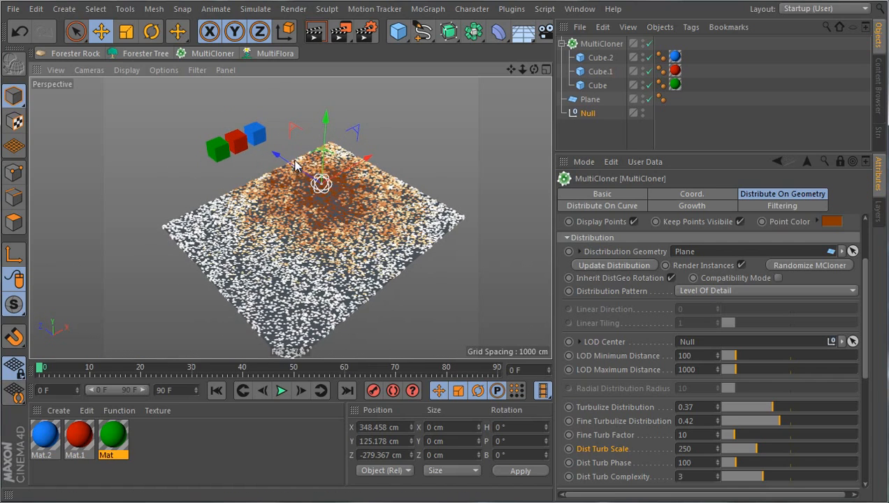
drag(293, 163, 316, 183)
alt+middle_drag(317, 186, 270, 173)
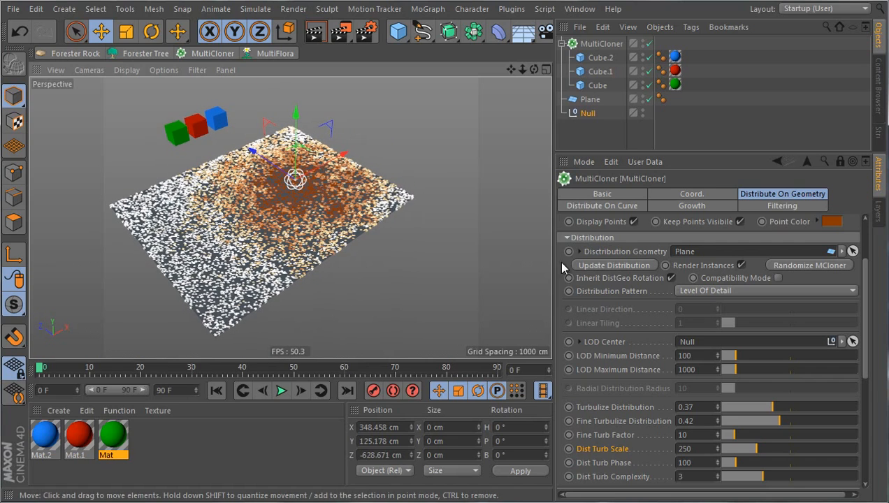
Review the available distribution patterns and the distribution settings, keeping Level Of Detail selected
scroll(615, 345, up, 3)
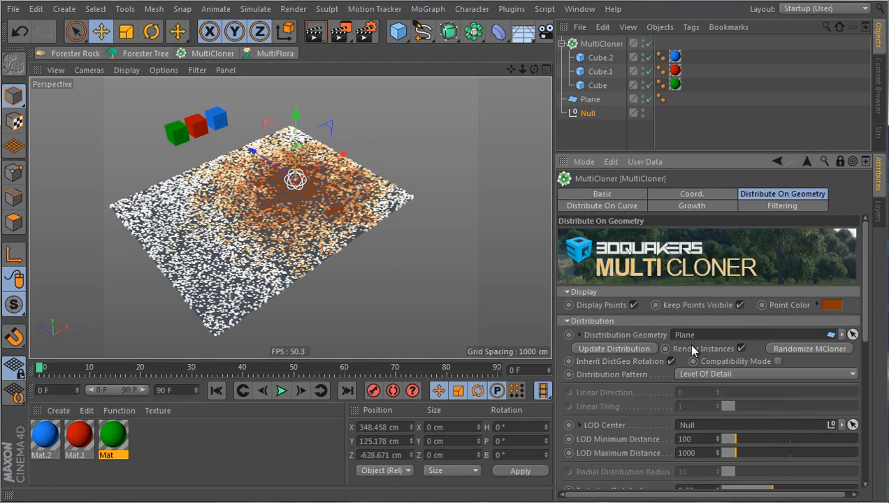
click(702, 374)
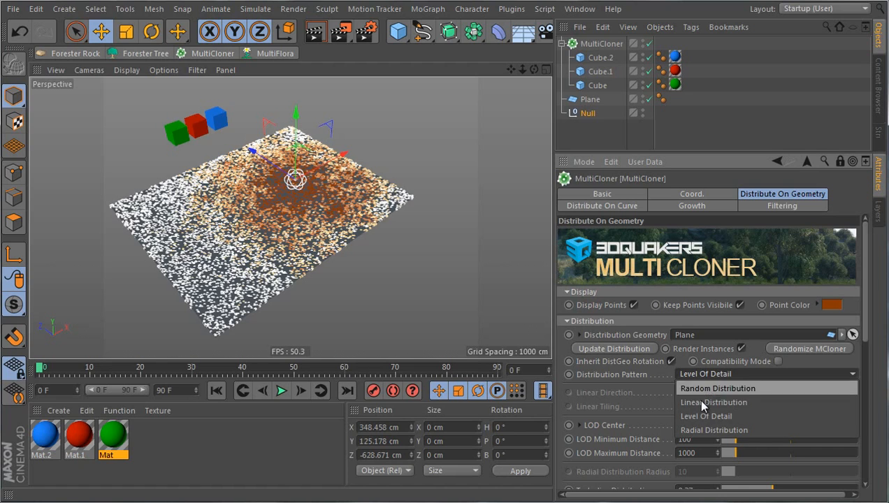
click(699, 415)
scroll(641, 421, down, 3)
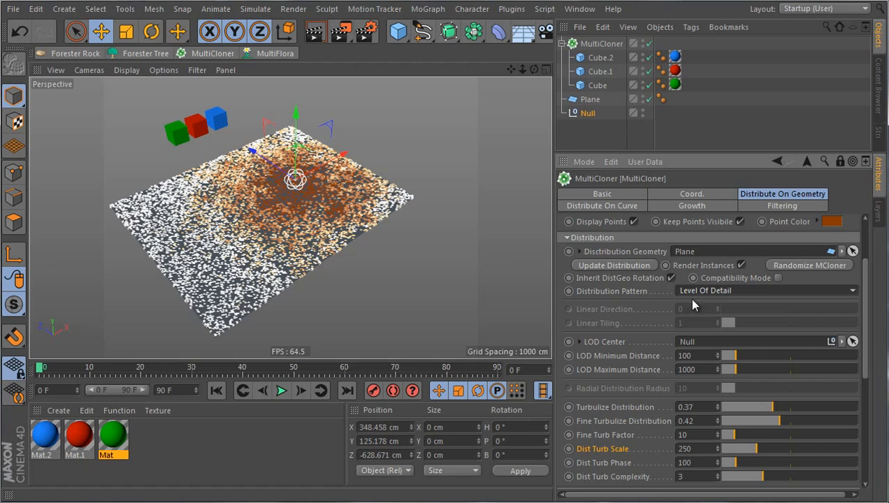
scroll(629, 322, up, 3)
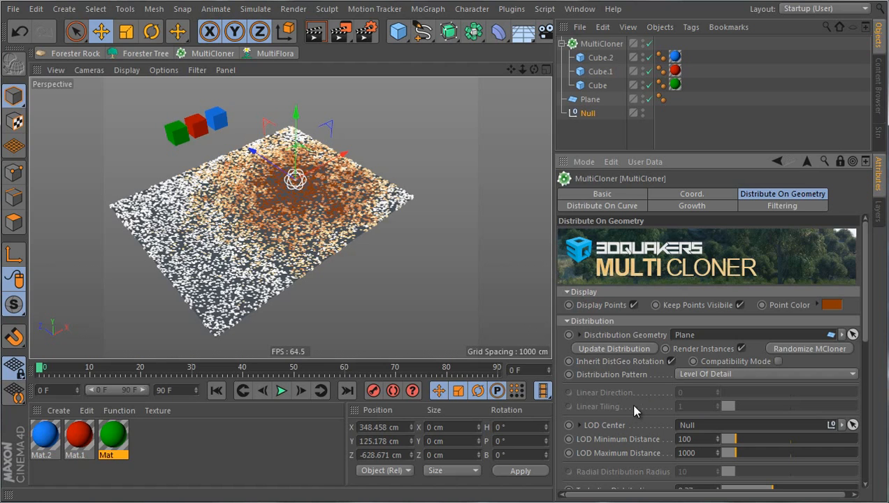
Look through the MultiCloner's Filtering settings, including Filter By Center, and return to the Distribute On Geometry settings
click(762, 206)
scroll(609, 469, down, 3)
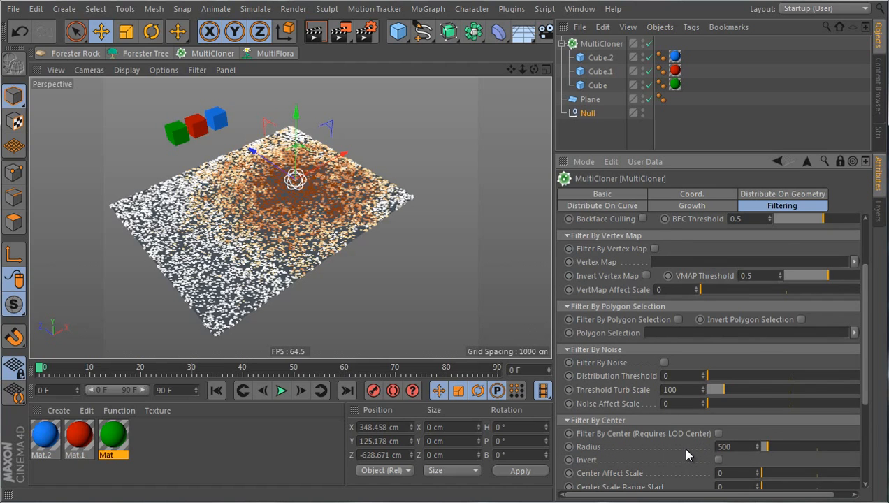
scroll(681, 447, down, 3)
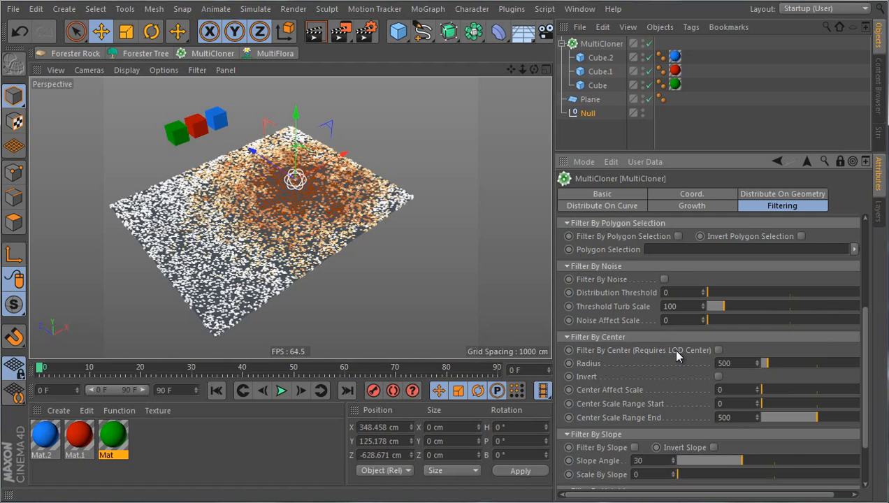
scroll(608, 376, up, 6)
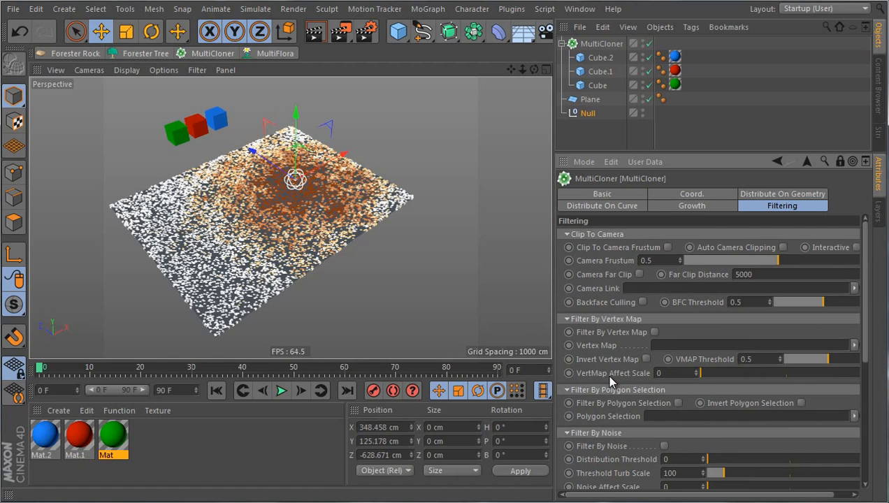
click(766, 199)
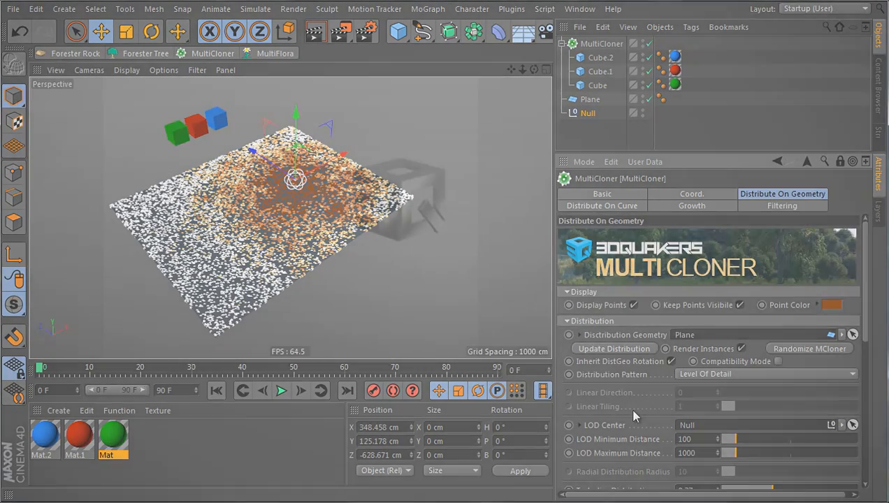
scroll(633, 416, down, 3)
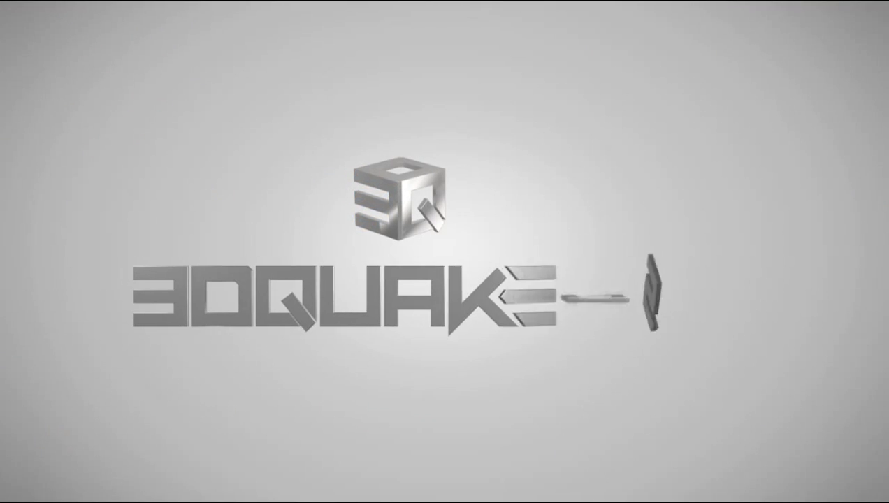